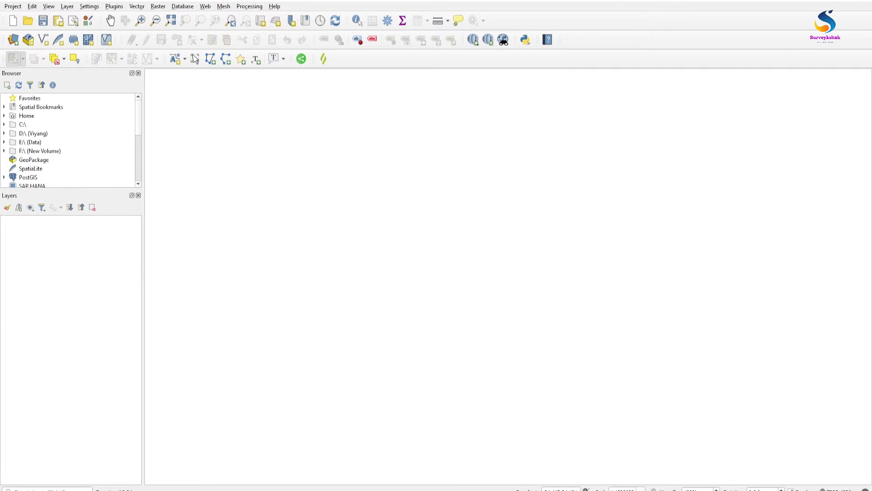
# - Drag bihar.topo.json onto the canvas and add its bihar-division polygon layer
pyautogui.hotkey('alt', 'Tab')
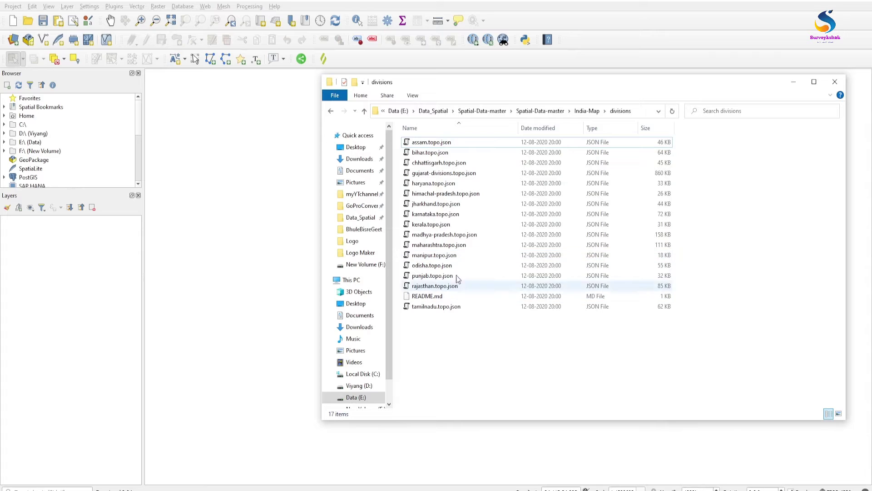
pyautogui.moveTo(424, 156); pyautogui.dragTo(254, 218)
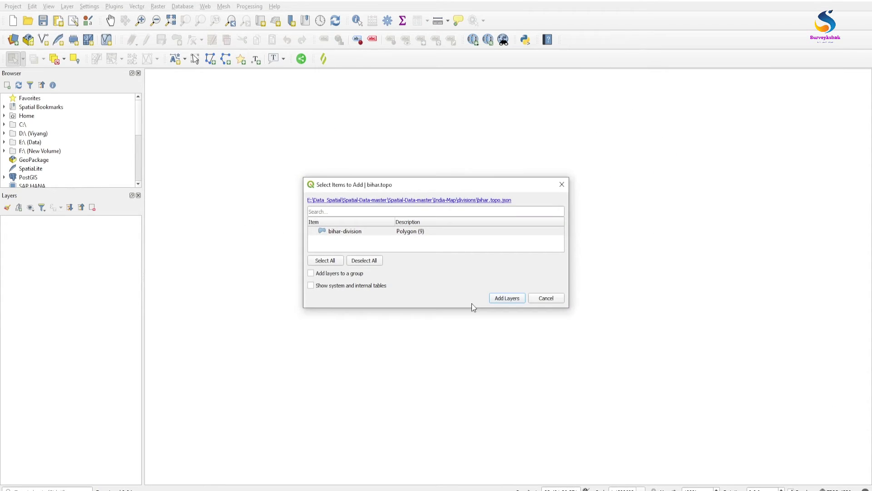
pyautogui.click(505, 298)
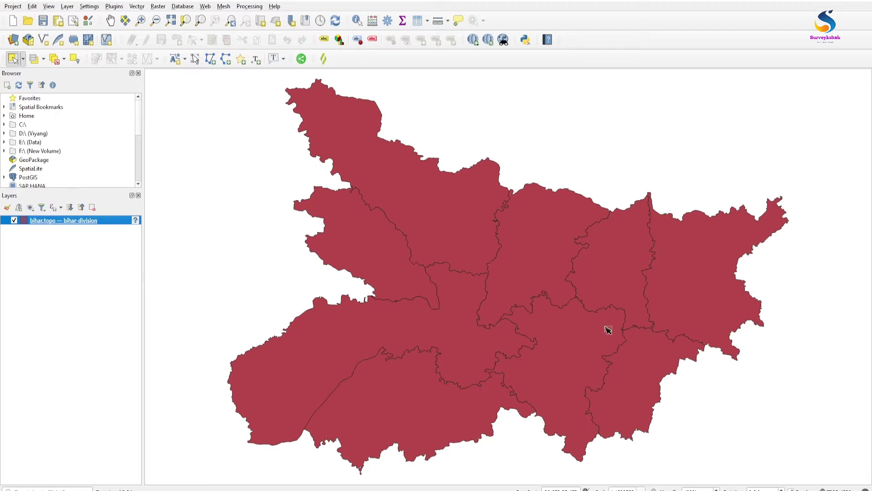
# - Set the bihar-division layer's CRS to EPSG:4326
pyautogui.rightClick(103, 219)
pyautogui.click(104, 221)
pyautogui.rightClick(117, 221)
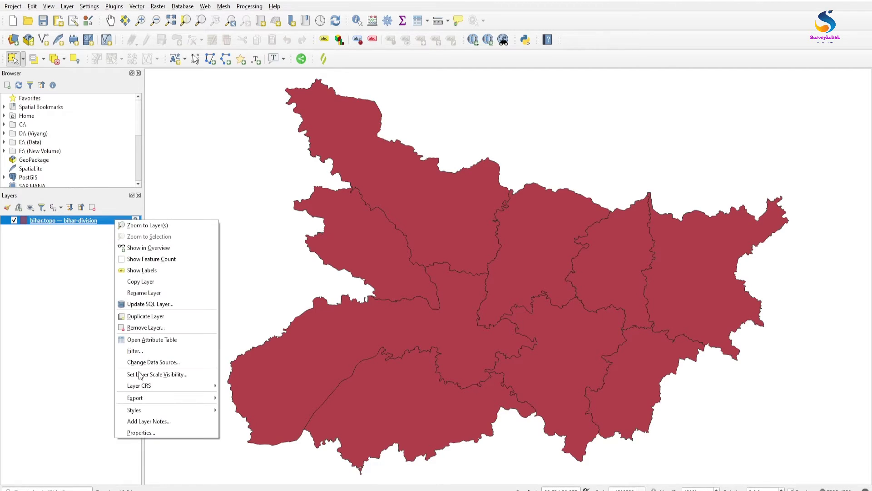
pyautogui.moveTo(142, 391)
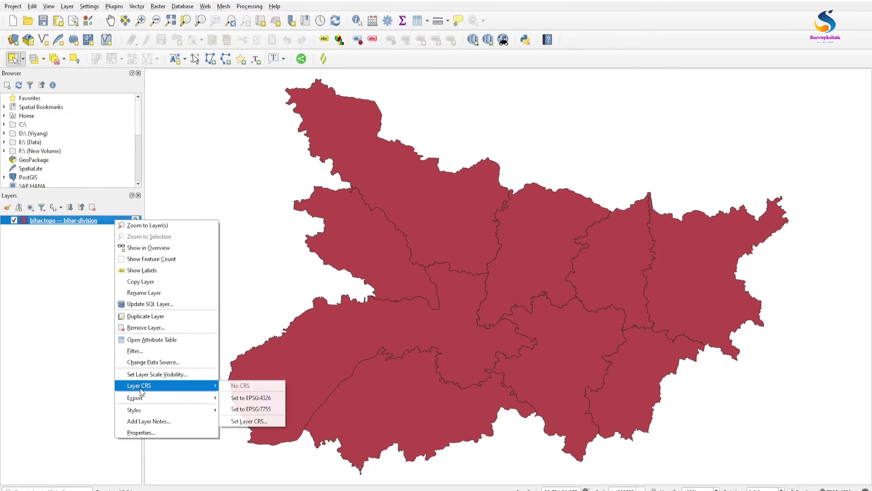
pyautogui.click(250, 398)
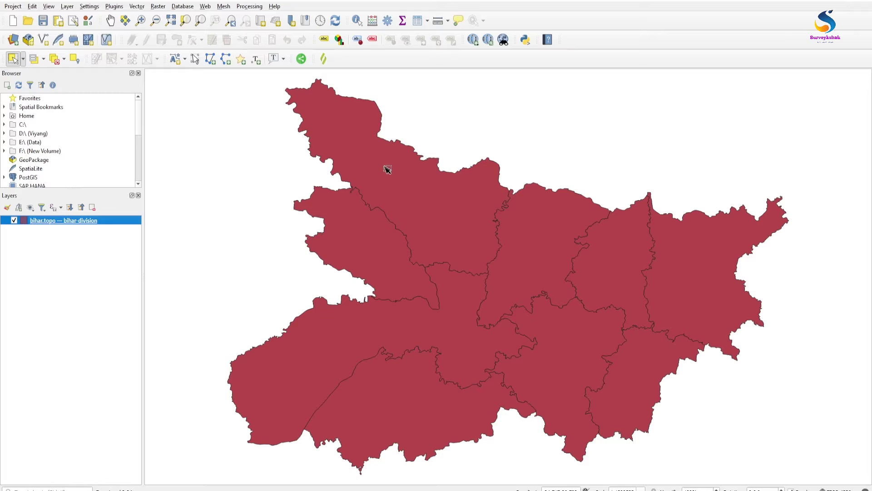
# - Inspect each of the nine divisions, then clear the selection and make bihar-division the active layer
pyautogui.click(379, 251)
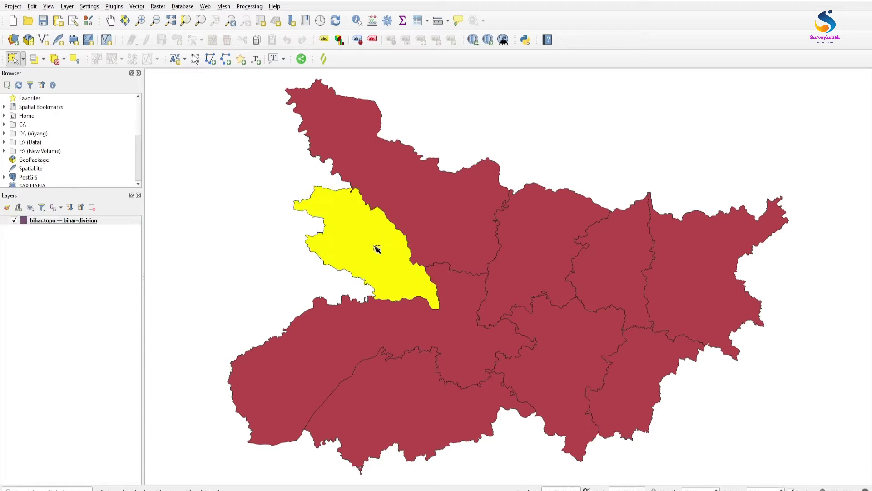
pyautogui.click(426, 223)
pyautogui.click(541, 255)
pyautogui.click(611, 263)
pyautogui.click(692, 268)
pyautogui.click(646, 377)
pyautogui.click(578, 364)
pyautogui.click(461, 401)
pyautogui.click(321, 364)
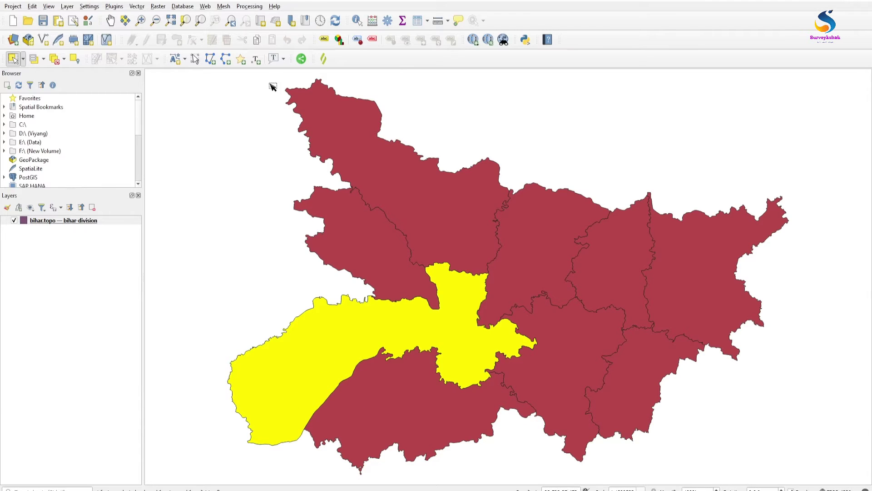
pyautogui.click(771, 156)
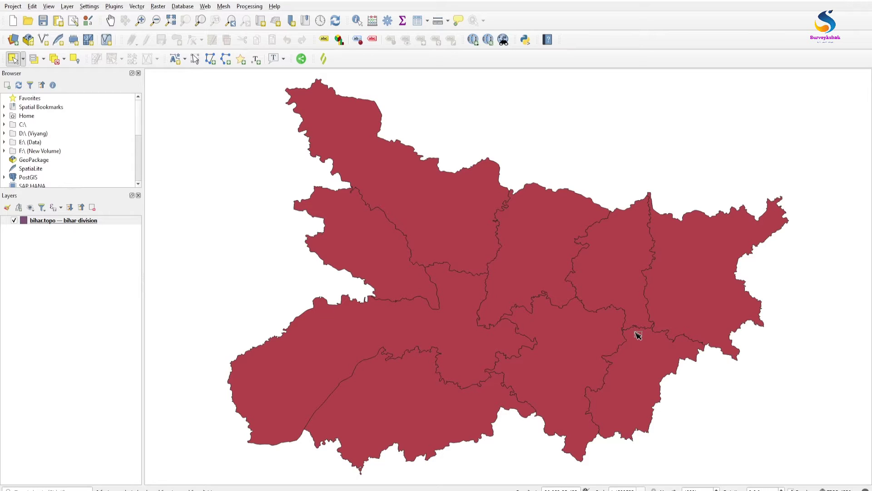
pyautogui.click(99, 222)
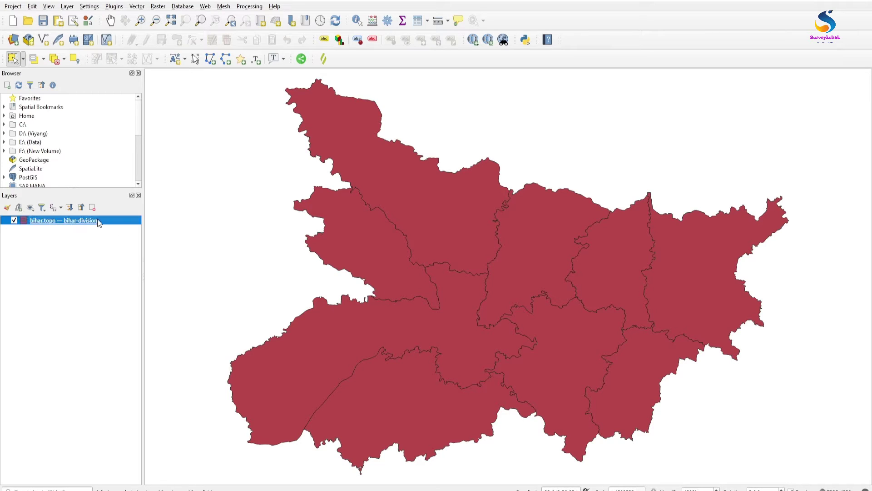
# - In Layer Styling, add a second blue Simple Fill above the dark red fill
pyautogui.click(8, 207)
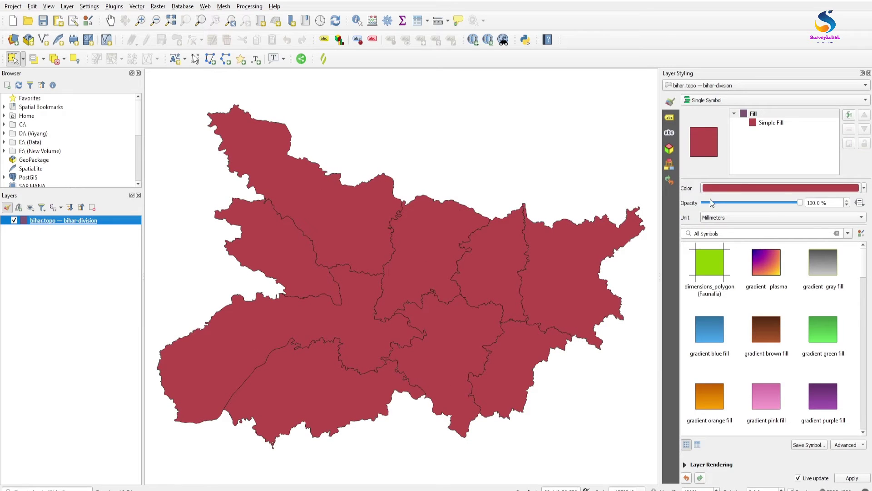
pyautogui.moveTo(659, 191); pyautogui.dragTo(625, 191)
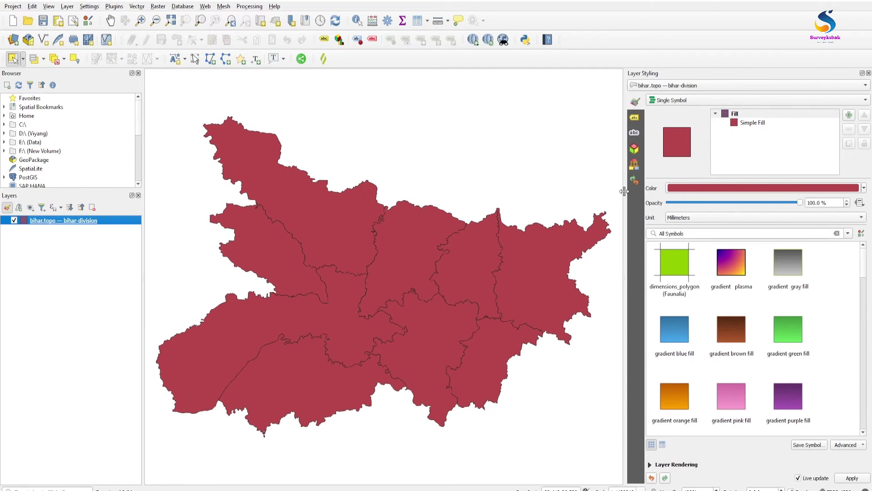
pyautogui.click(753, 122)
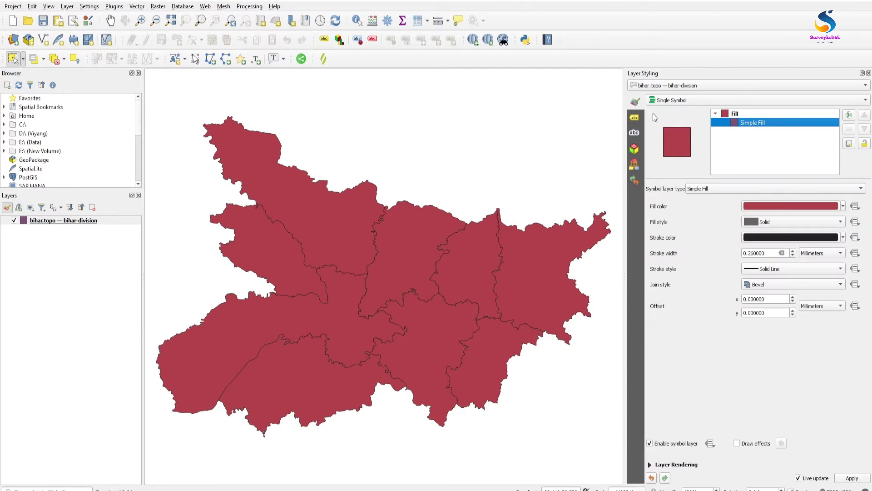
pyautogui.click(735, 113)
pyautogui.click(758, 123)
pyautogui.click(849, 116)
pyautogui.click(746, 133)
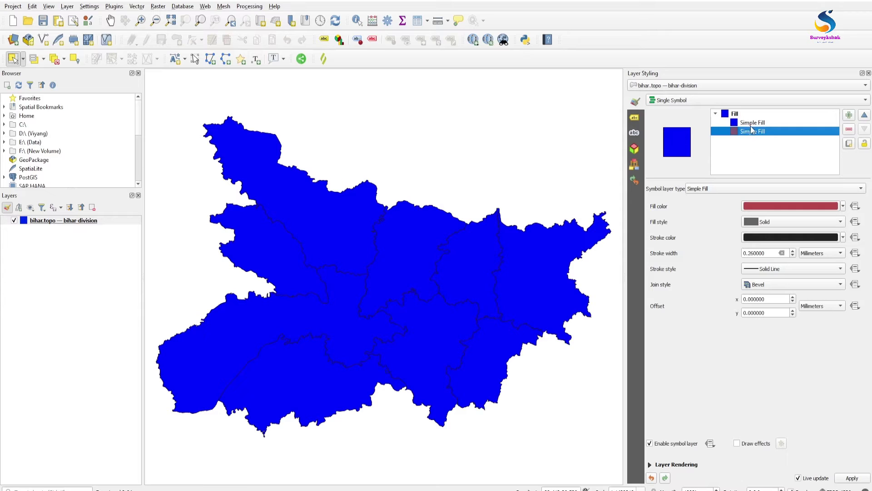
pyautogui.click(750, 123)
pyautogui.click(752, 133)
pyautogui.click(752, 123)
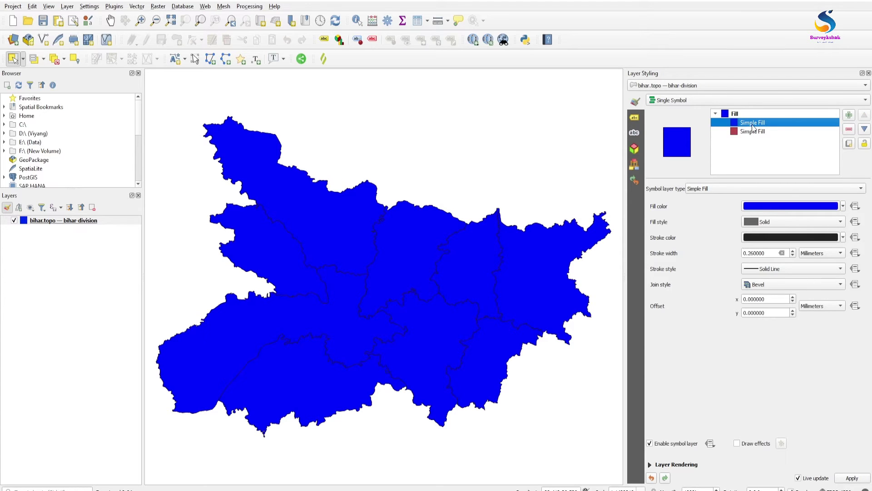
# - Leave Enable symbol layer ticked on the blue Simple Fill so divisions render blue
pyautogui.click(650, 443)
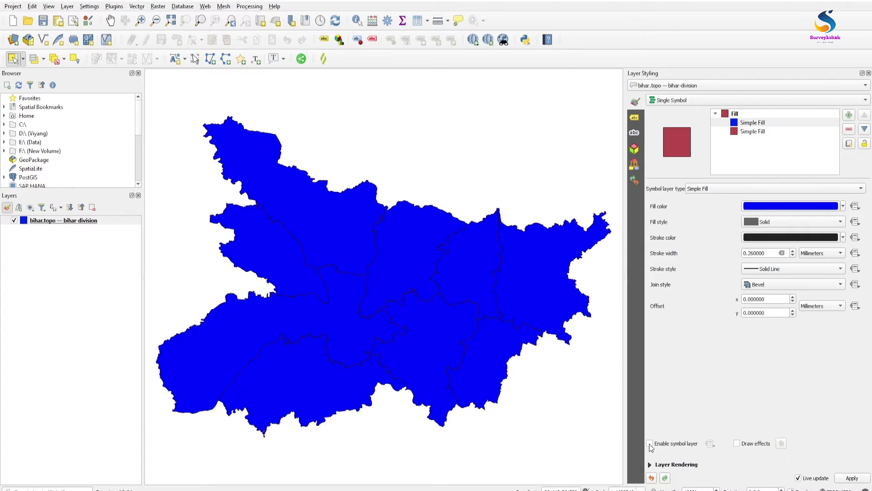
pyautogui.click(650, 443)
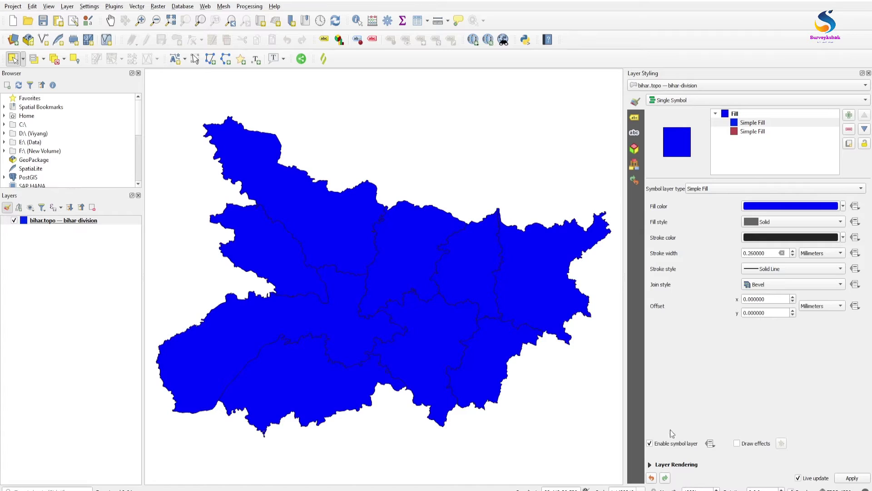
pyautogui.click(746, 123)
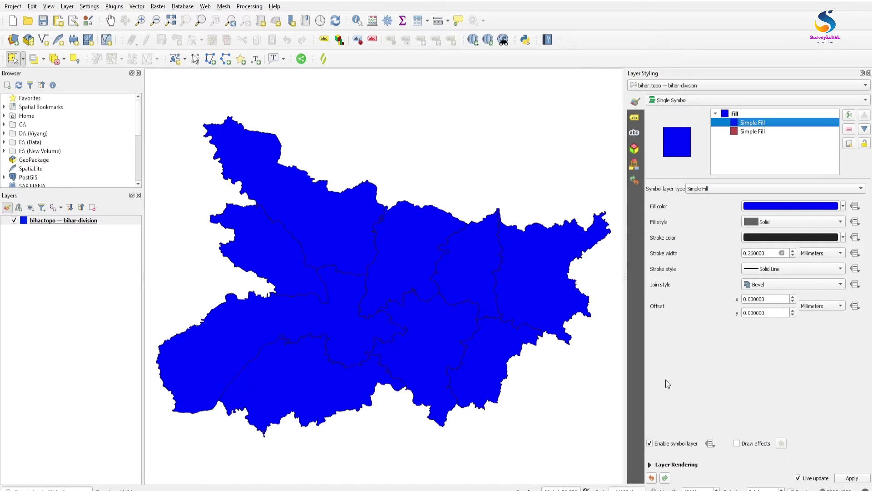
pyautogui.click(650, 443)
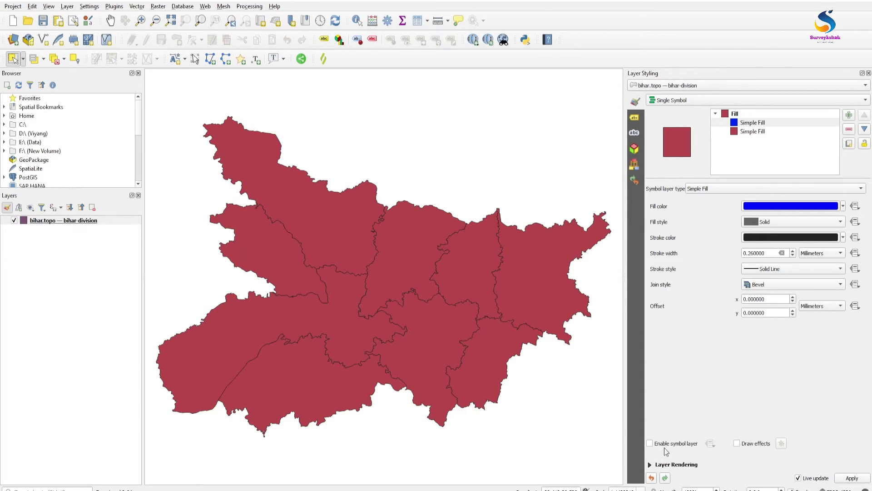
pyautogui.click(748, 124)
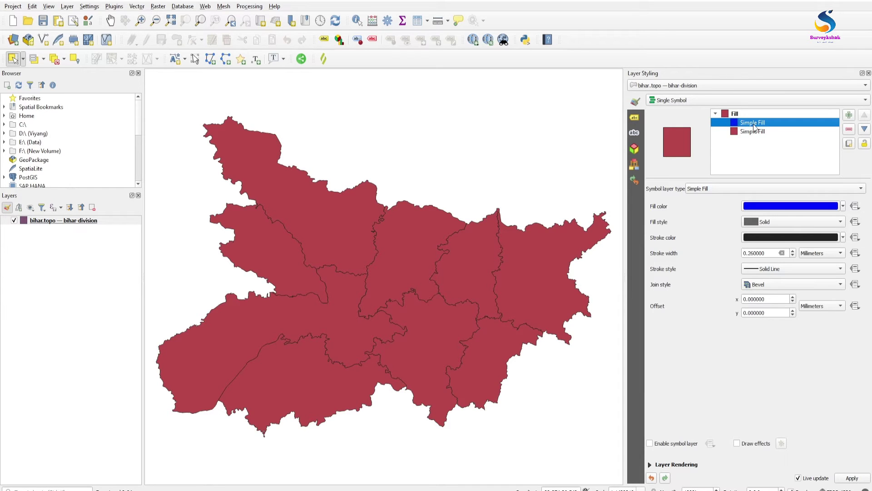
pyautogui.click(651, 444)
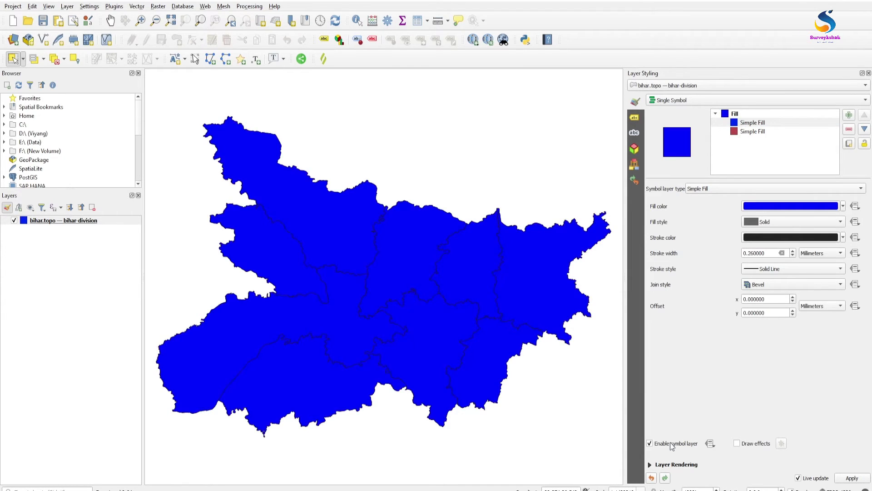
pyautogui.click(670, 443)
pyautogui.click(666, 444)
pyautogui.click(758, 114)
pyautogui.click(757, 124)
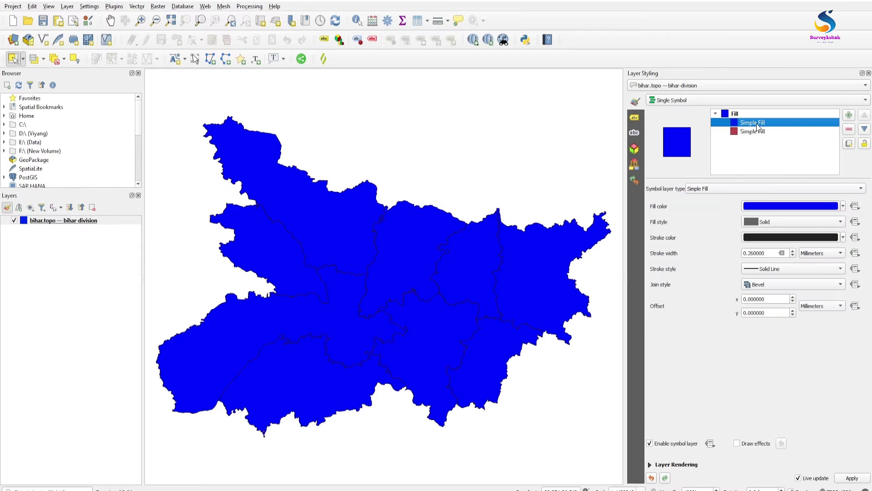
pyautogui.click(708, 101)
# - Change the blue Simple Fill's symbol layer type to Geometry Generator
pyautogui.click(704, 100)
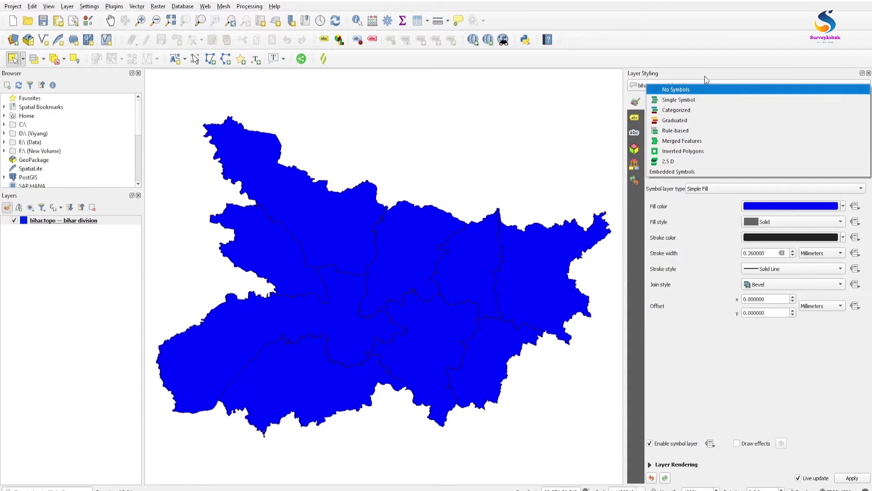
pyautogui.click(755, 124)
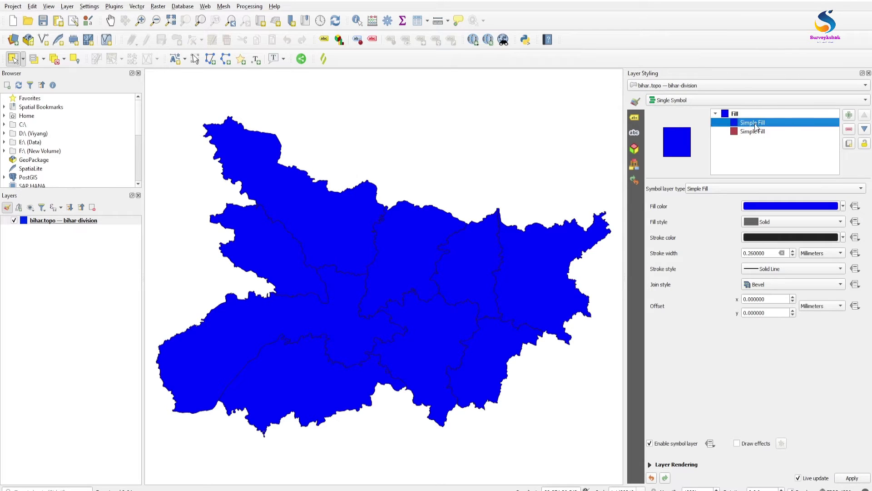
pyautogui.click(704, 189)
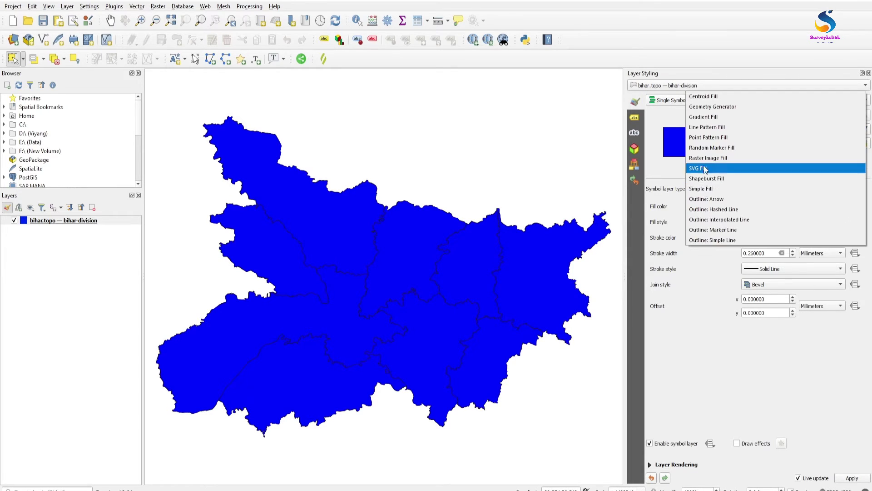
pyautogui.click(703, 107)
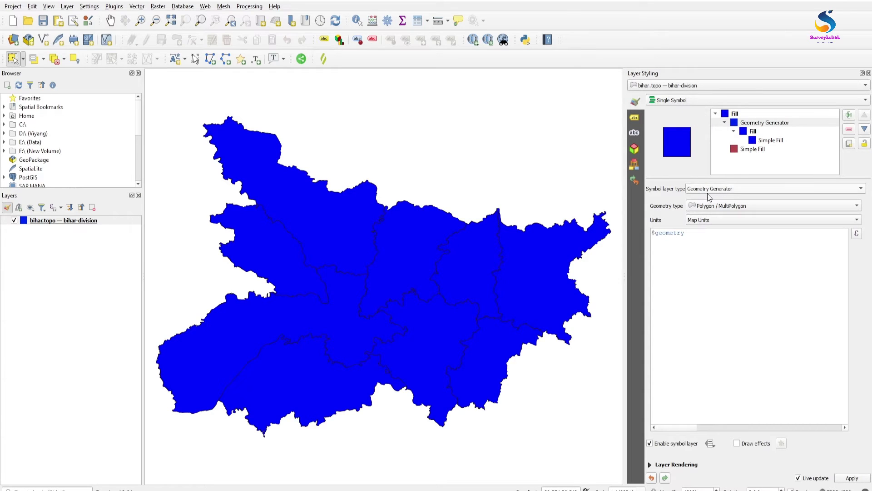
pyautogui.click(759, 124)
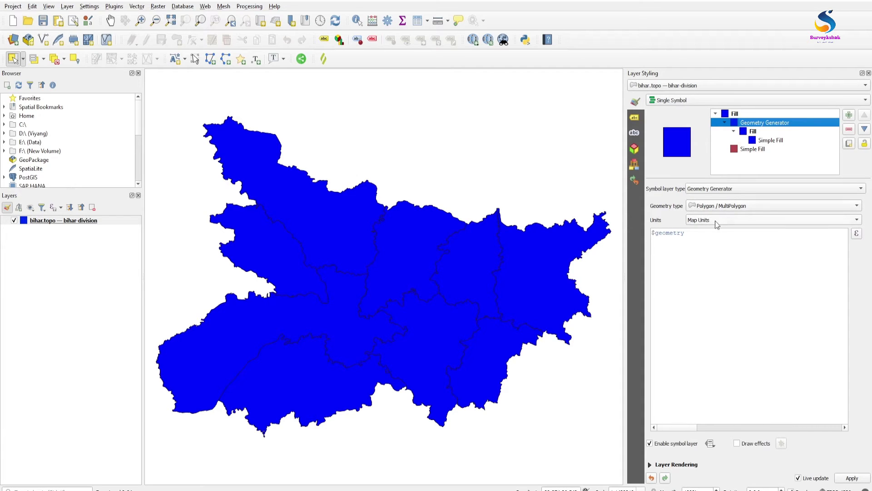
# - Enter the expression union($geometry,collect($geometry)) to dissolve the divisions into one shape
pyautogui.click(652, 233)
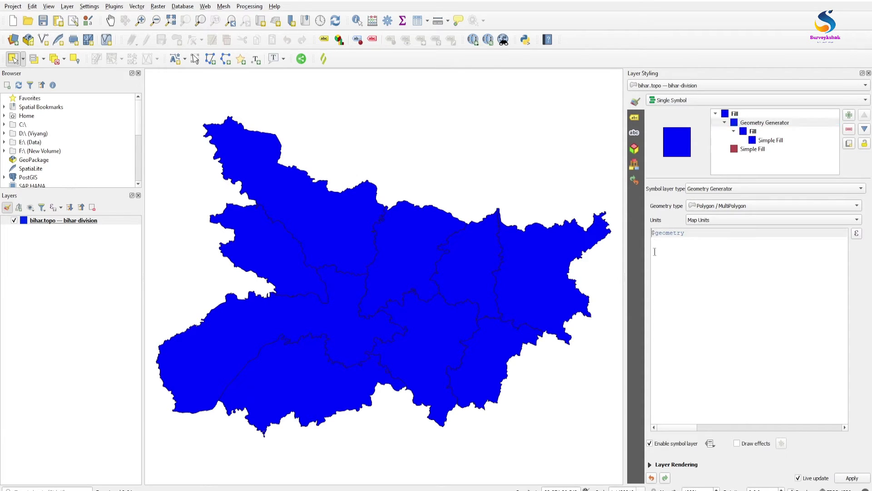
pyautogui.write('union(')
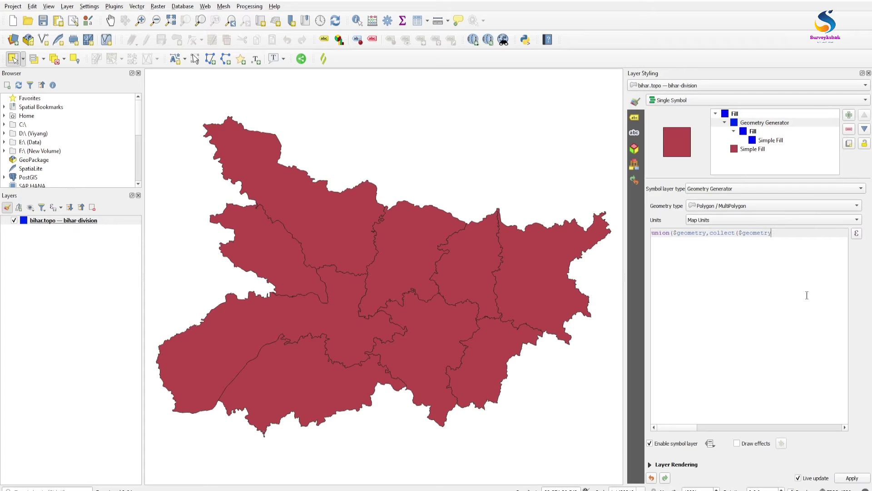
pyautogui.write('))')
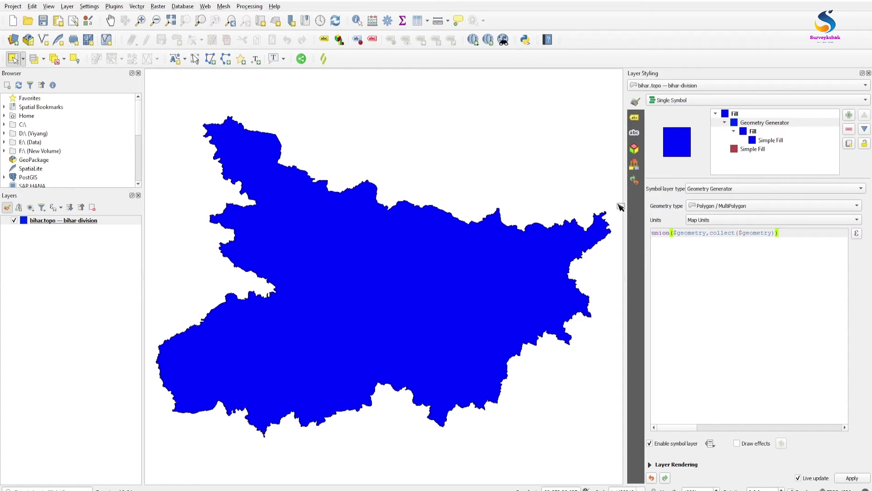
pyautogui.click(780, 141)
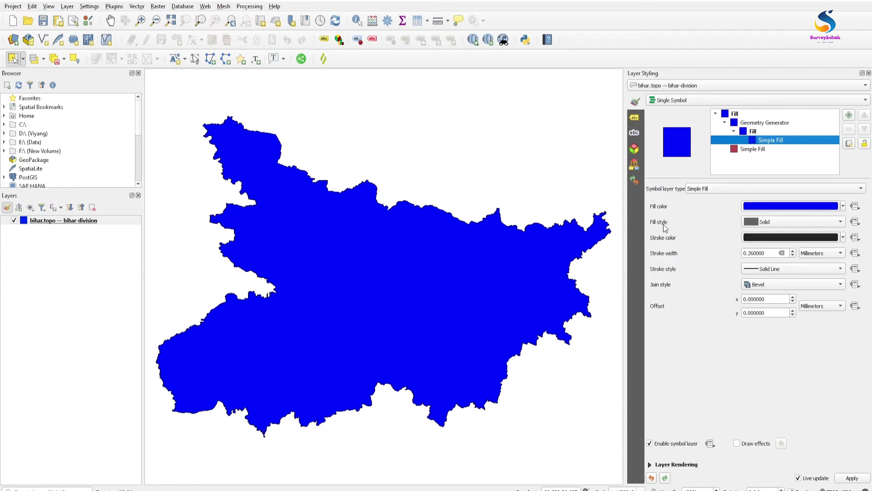
# - Give the dissolved shape's fill No Brush and a 0.86 mm stroke width
pyautogui.click(764, 220)
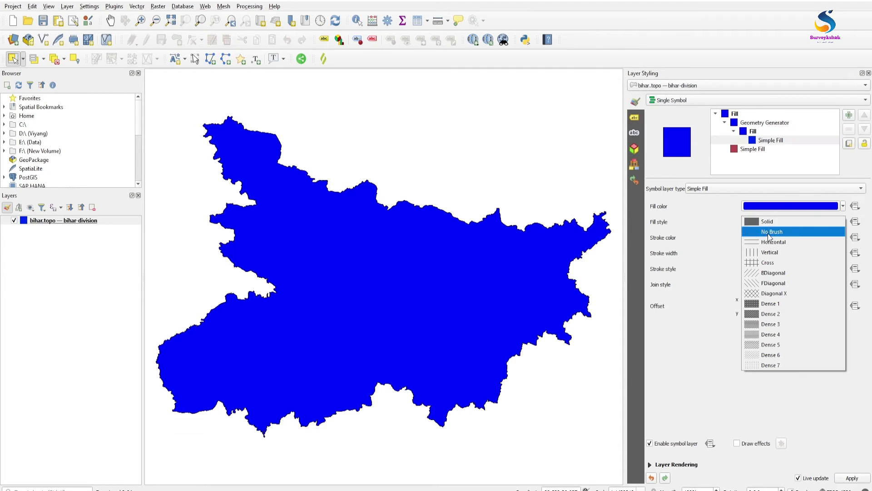
pyautogui.click(771, 236)
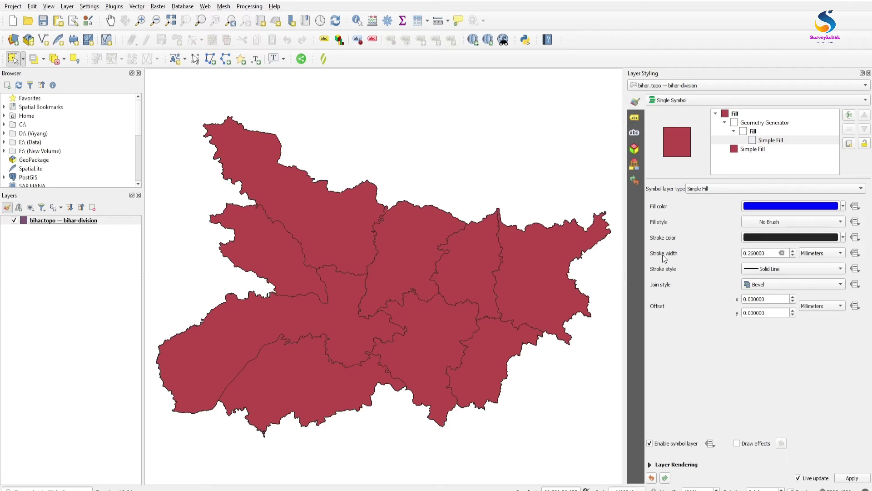
pyautogui.click(771, 253)
pyautogui.click(793, 250)
pyautogui.click(793, 250)
pyautogui.click(793, 251)
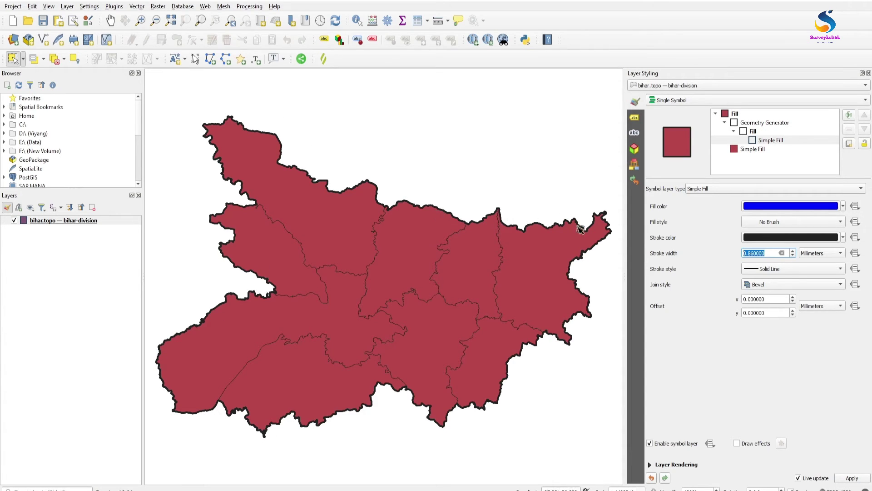
pyautogui.click(770, 380)
pyautogui.click(767, 142)
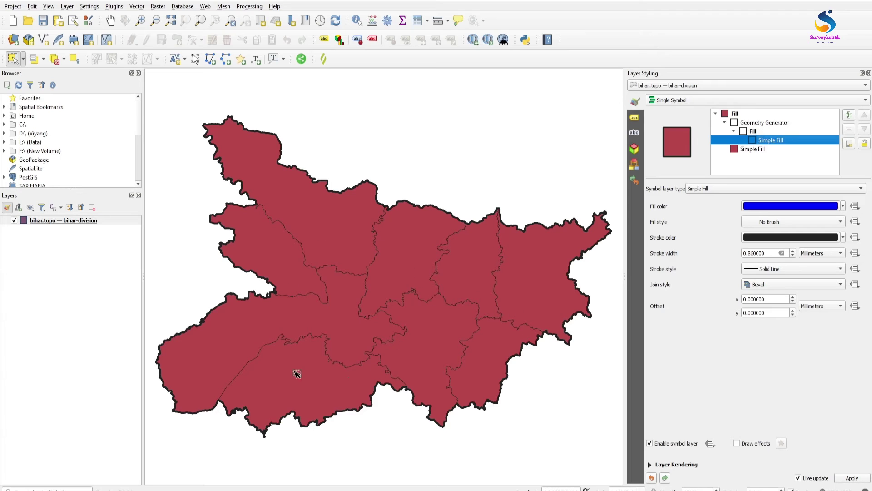
pyautogui.click(779, 124)
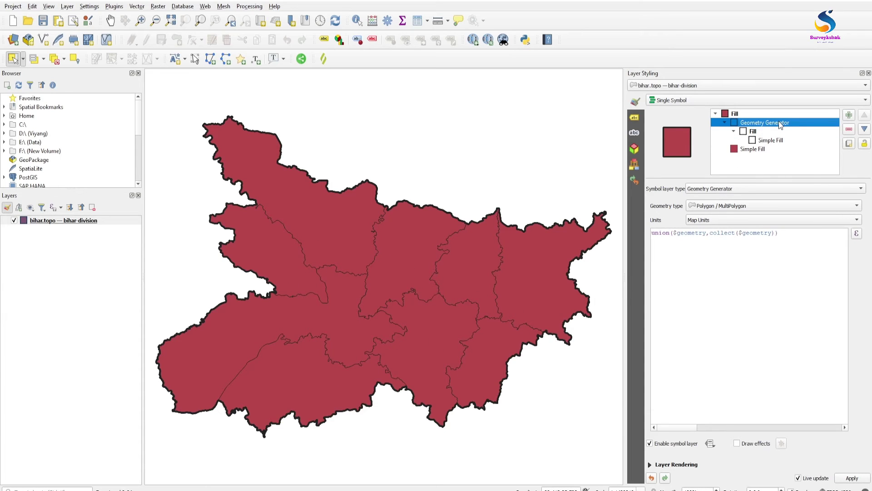
# - Switch to Categorized rendering on the division field and classify with random colours
pyautogui.click(689, 100)
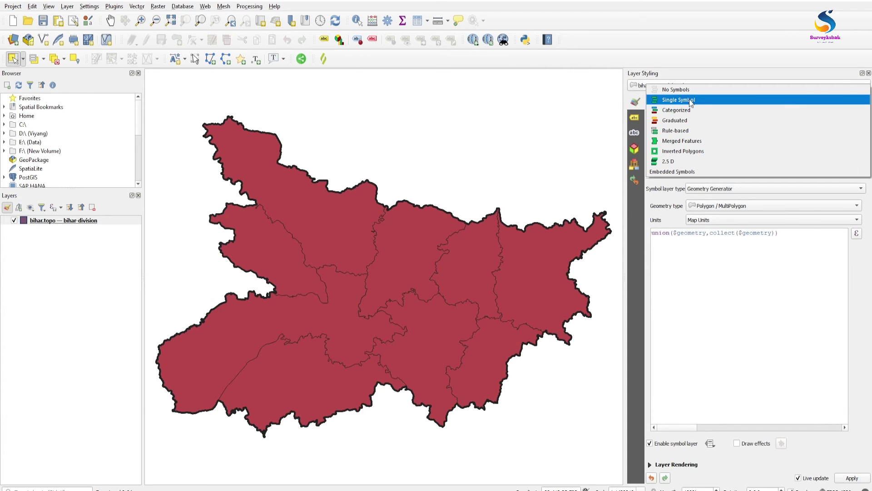
pyautogui.click(688, 109)
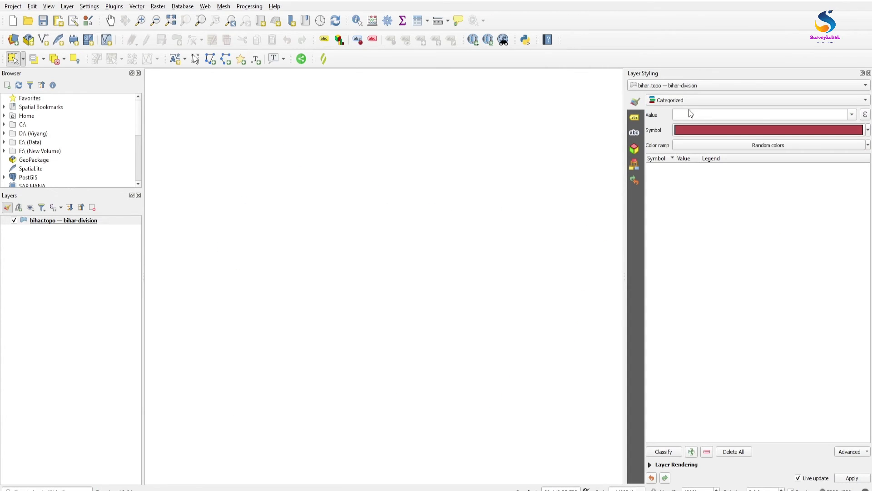
pyautogui.click(851, 115)
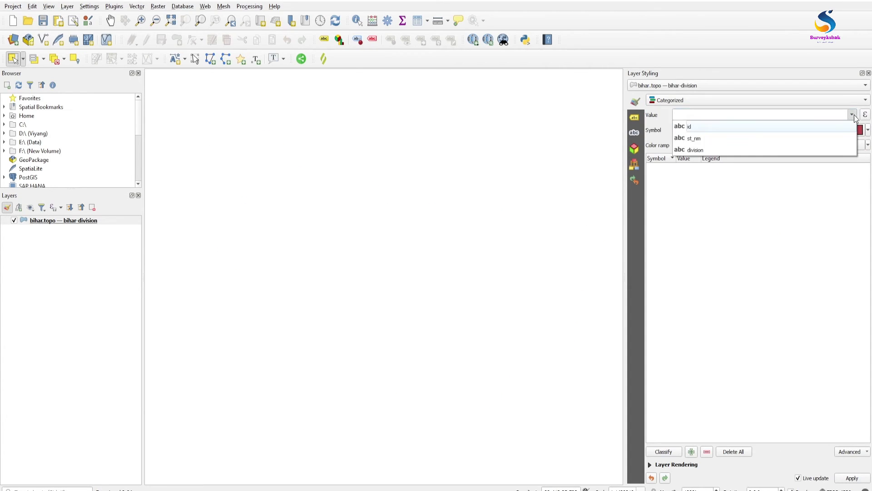
pyautogui.click(699, 151)
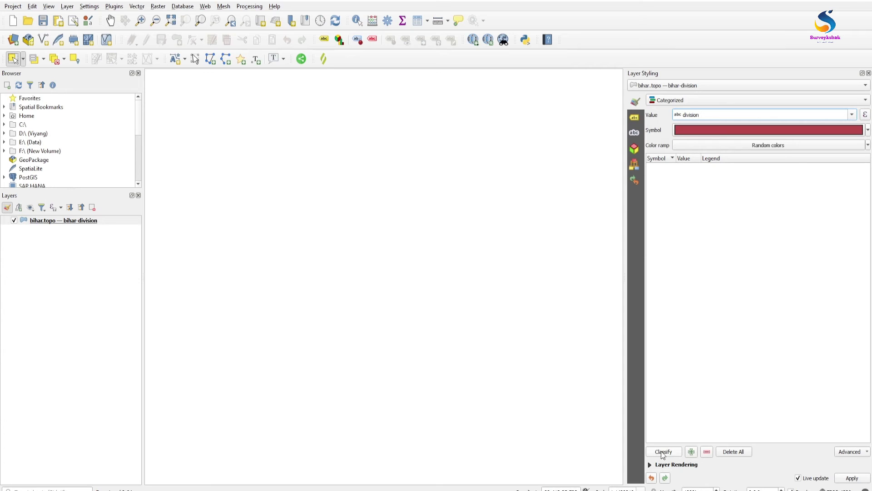
pyautogui.click(663, 452)
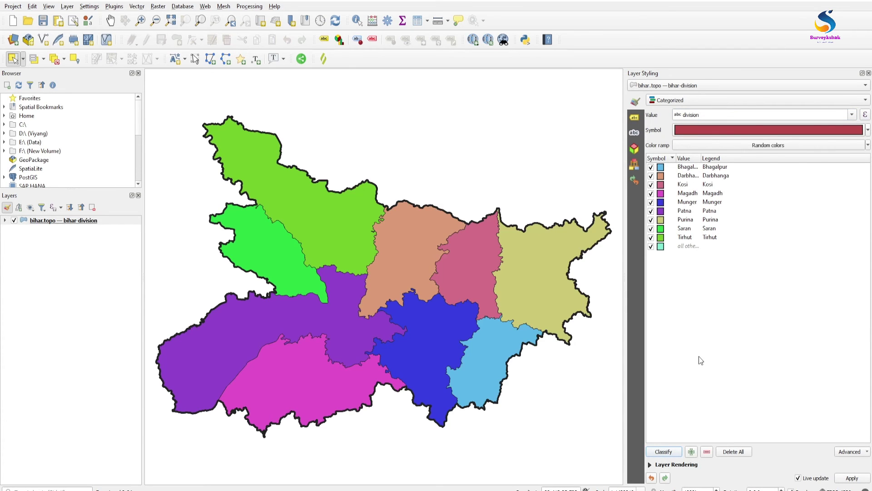